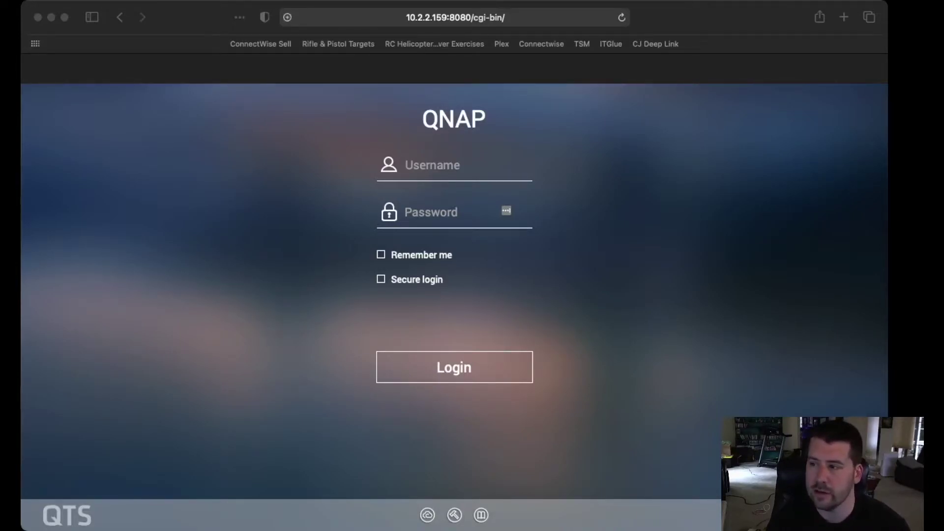
Log in to the NAS as admin with the administrator password
{"action": "left_click", "coordinate": [443, 17]}
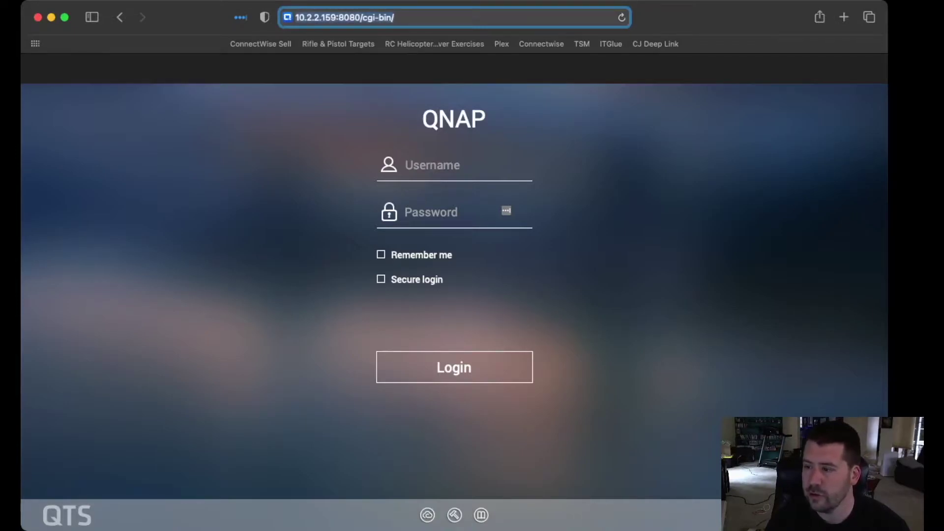
{"action": "left_click", "coordinate": [406, 165]}
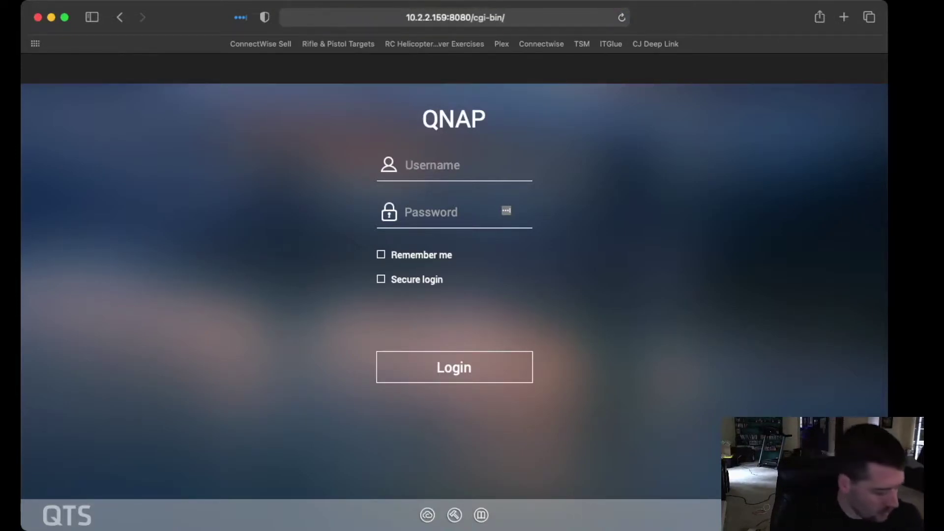
{"action": "type", "text": "admin"}
{"action": "key", "text": "Tab"}
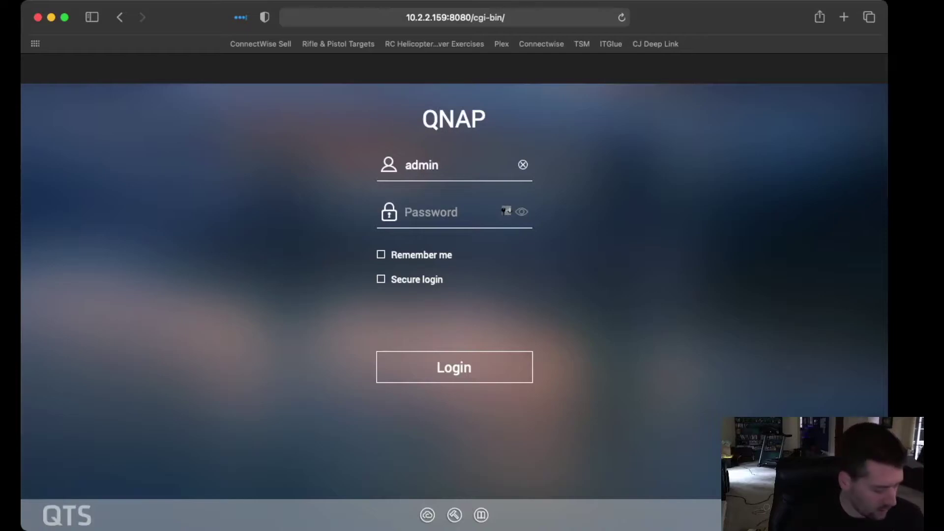
{"action": "type", "text": "••••••••••"}
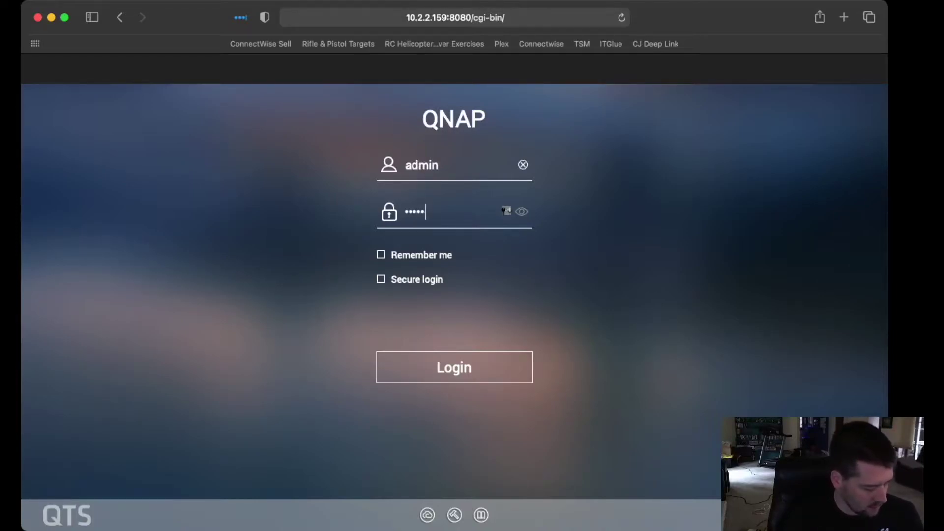
{"action": "key", "text": "Return"}
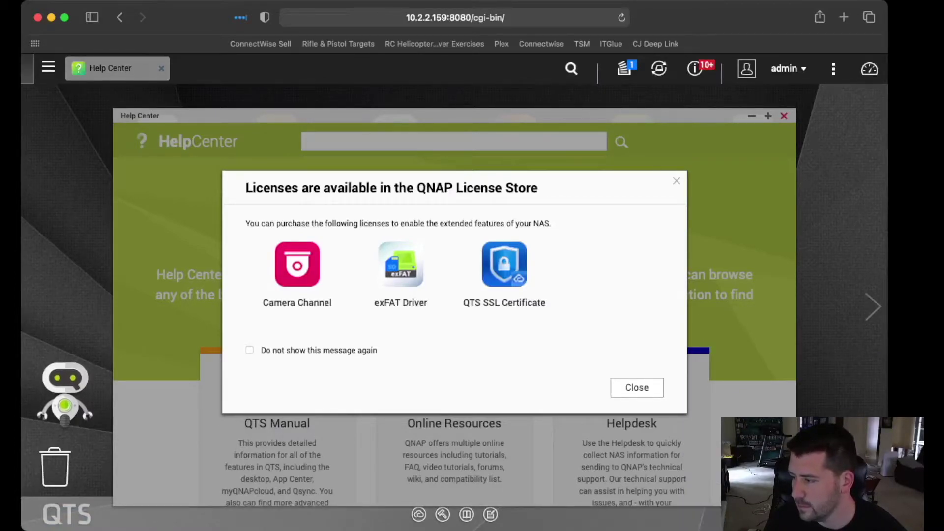
Turn off the License Store notice and Help Center auto-launch, then close Help Center
{"action": "left_click", "coordinate": [250, 350]}
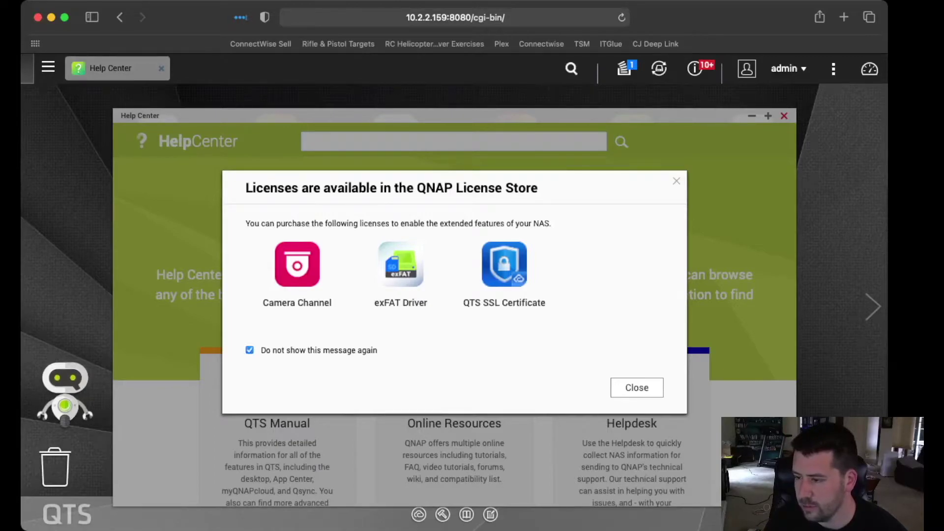
{"action": "left_click", "coordinate": [637, 388]}
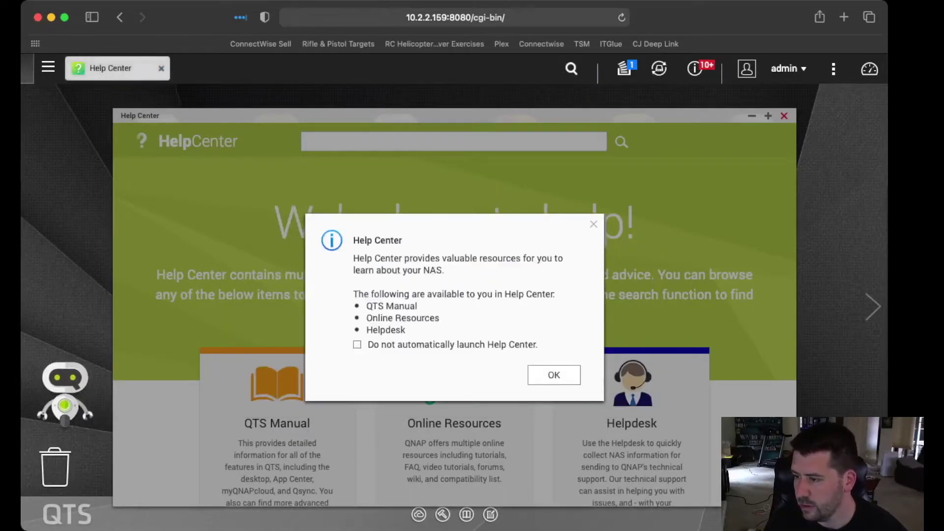
{"action": "left_click", "coordinate": [357, 344]}
{"action": "left_click", "coordinate": [554, 374]}
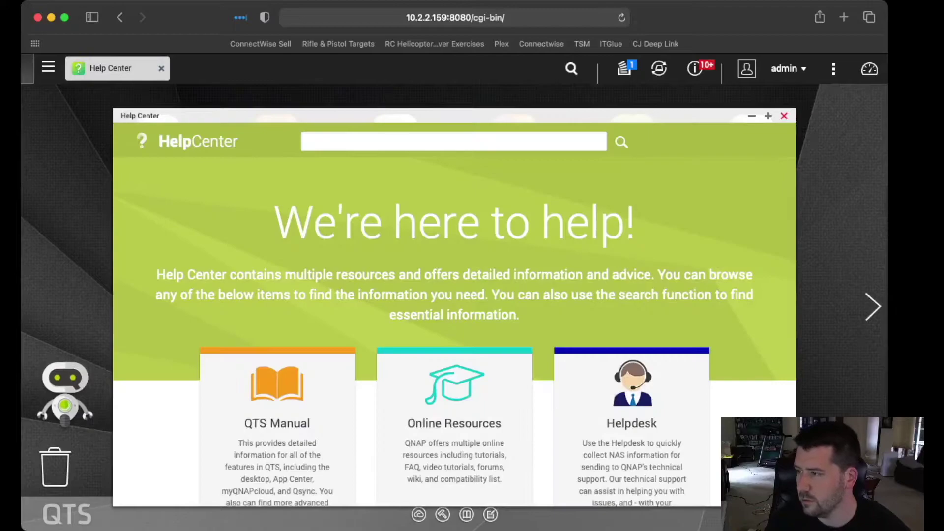
{"action": "left_click", "coordinate": [784, 116]}
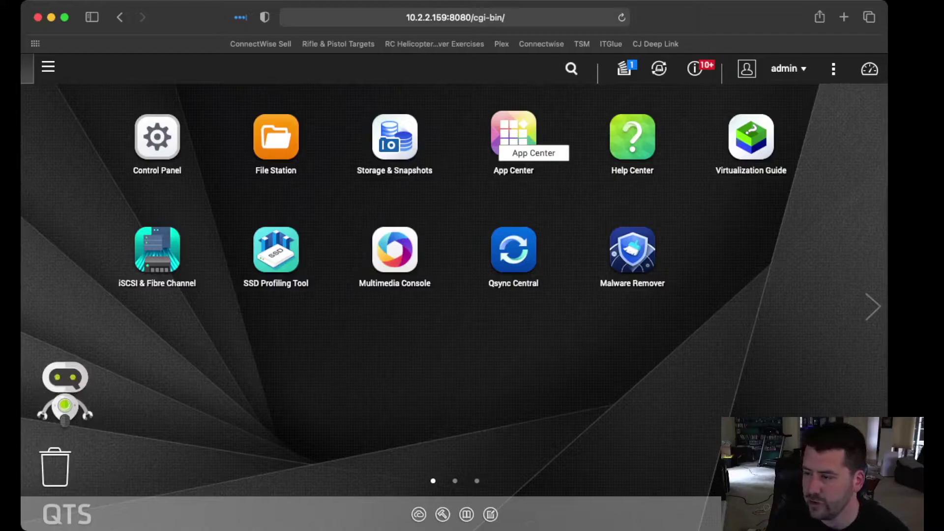
Open App Center, finish its welcome tour and stop the quick start from showing again
{"action": "left_click", "coordinate": [511, 140]}
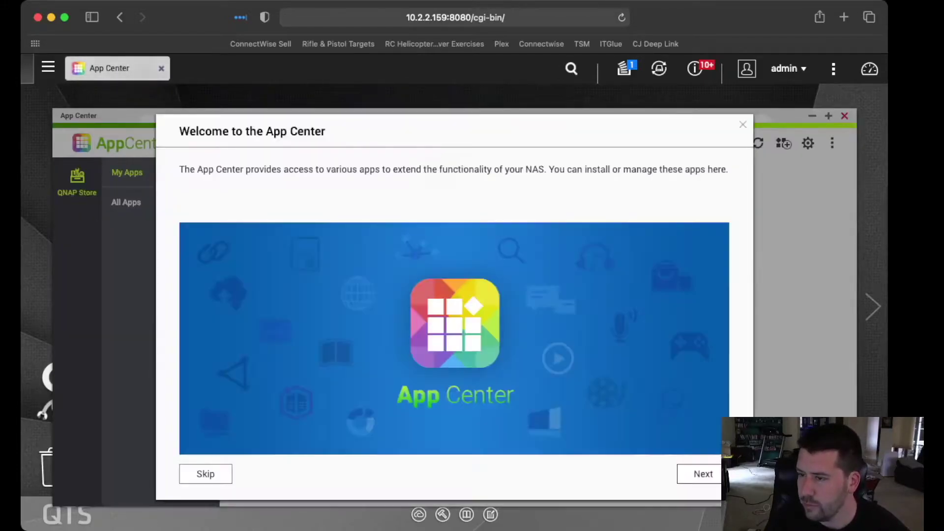
{"action": "left_click", "coordinate": [703, 474]}
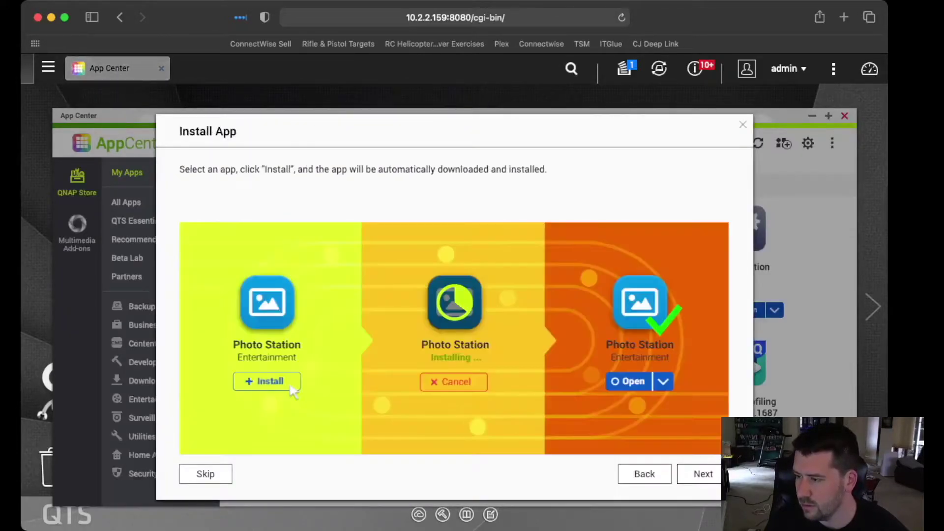
{"action": "left_click", "coordinate": [700, 473]}
{"action": "left_click", "coordinate": [699, 473]}
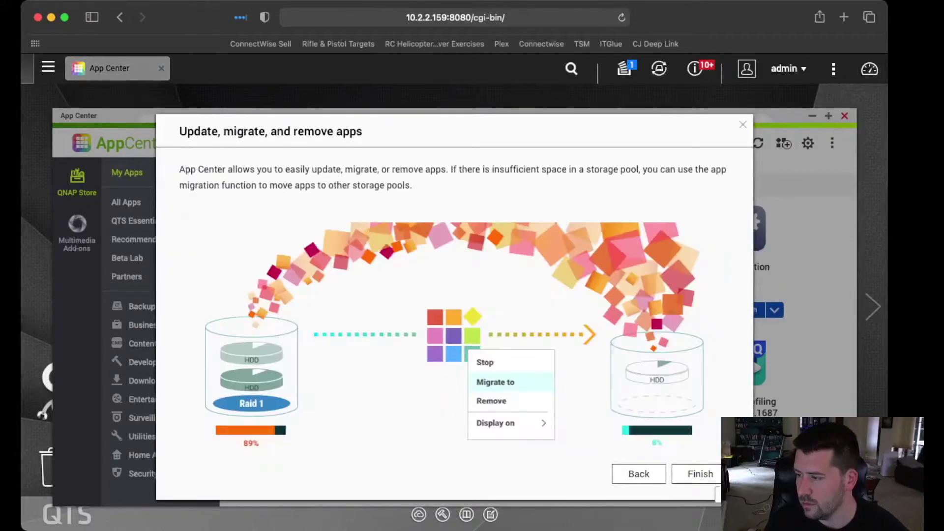
{"action": "left_click", "coordinate": [699, 473]}
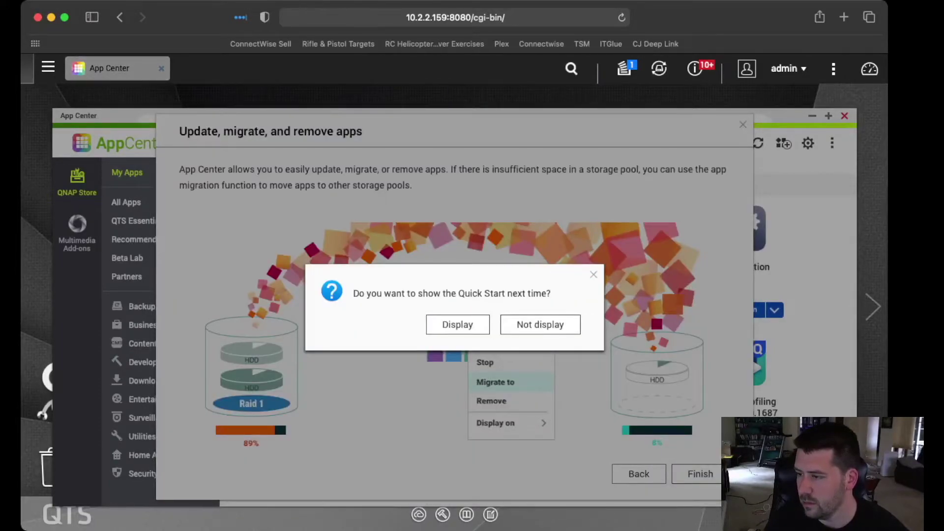
{"action": "left_click", "coordinate": [540, 325]}
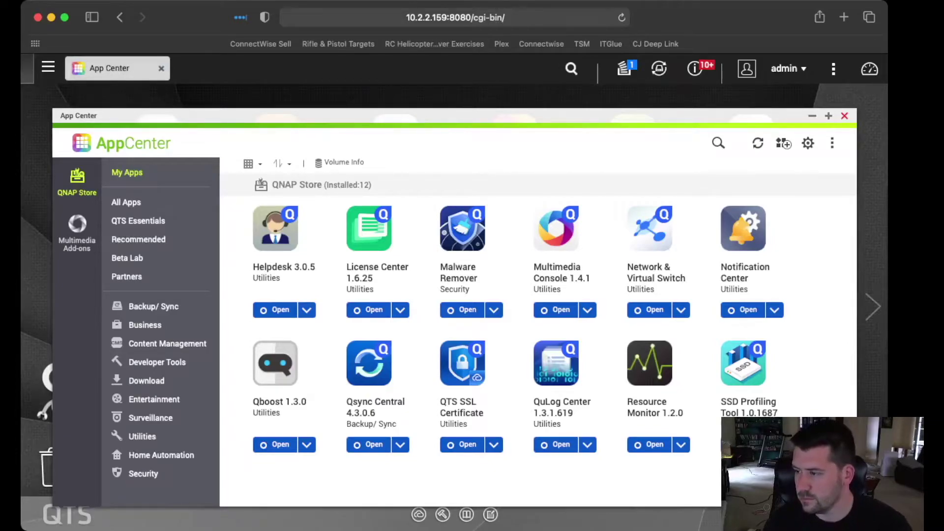
Search App Center for 'time machine' and install HBS 3 Hybrid Backup Sync
{"action": "left_click", "coordinate": [719, 142]}
{"action": "type", "text": "time"}
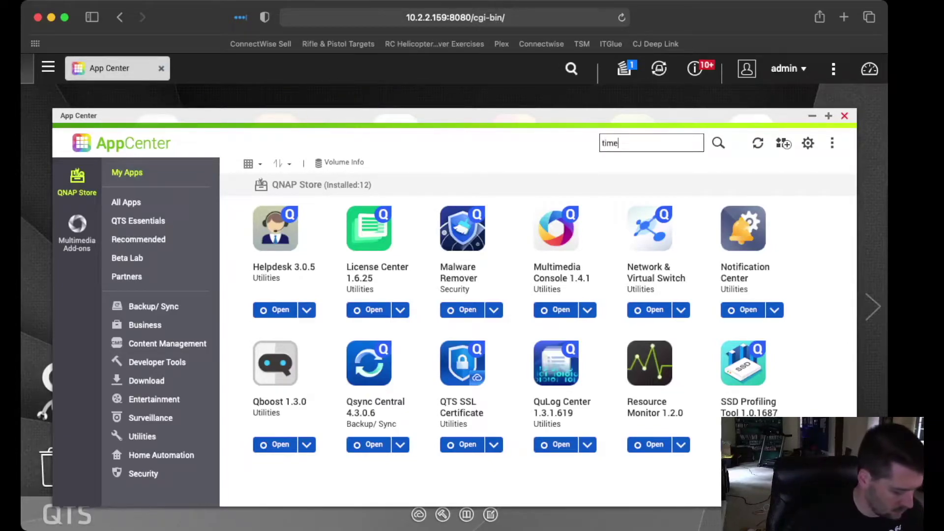
{"action": "type", "text": " machine"}
{"action": "key", "text": "Return"}
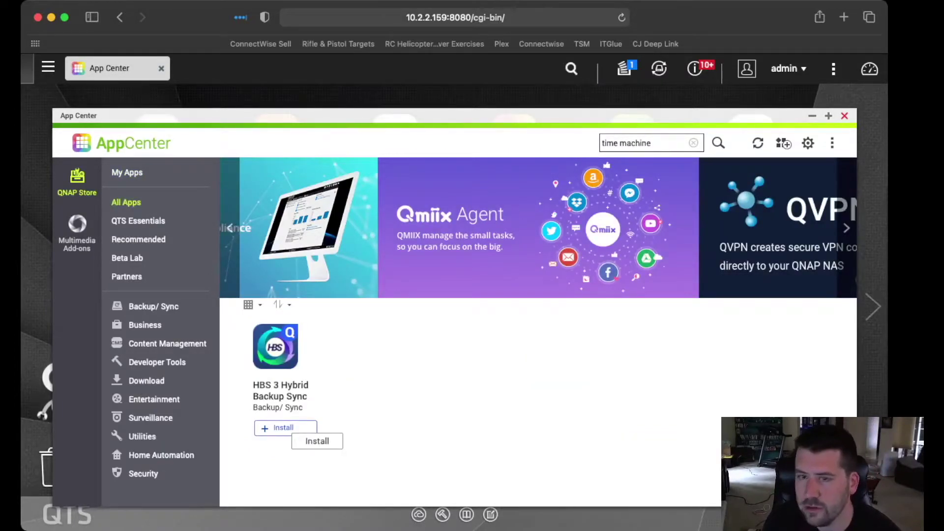
{"action": "left_click", "coordinate": [290, 428]}
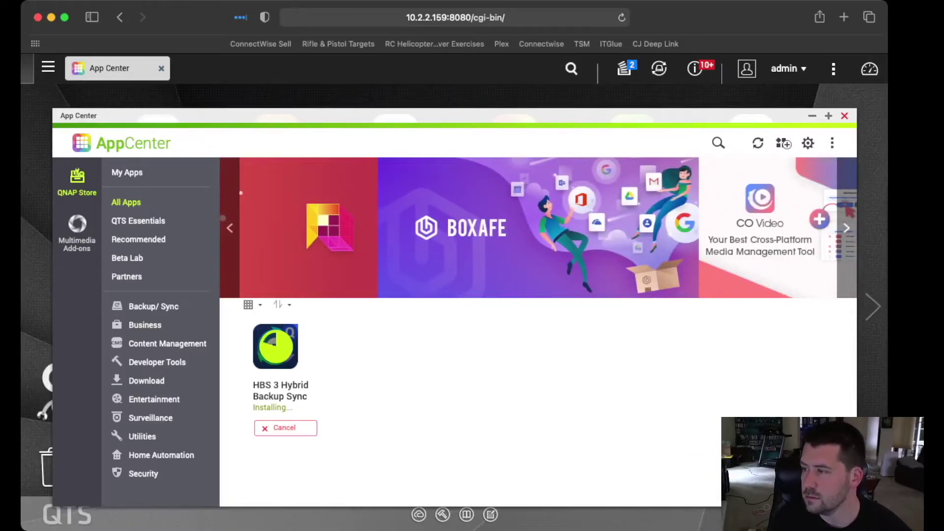
Check the install progress in Background Tasks, then launch HBS 3 Hybrid Backup Sync
{"action": "left_click", "coordinate": [624, 67]}
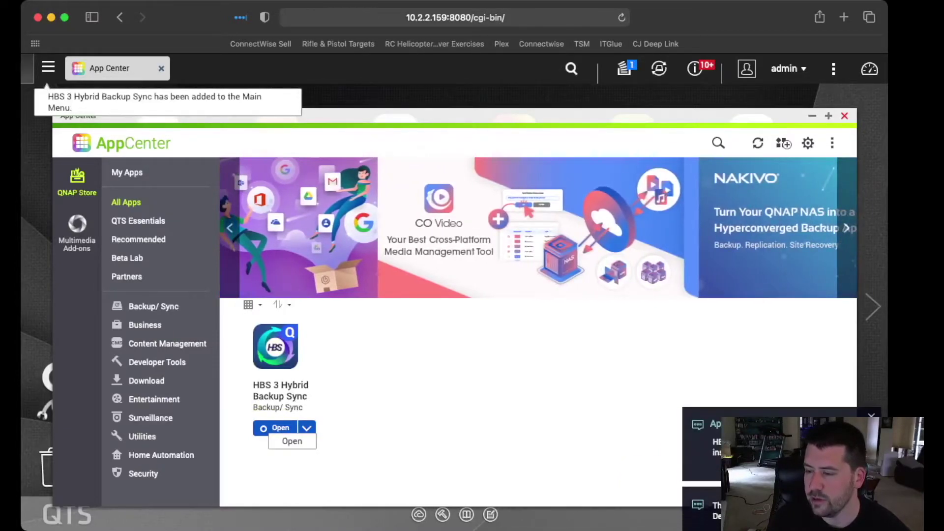
{"action": "left_click", "coordinate": [292, 441]}
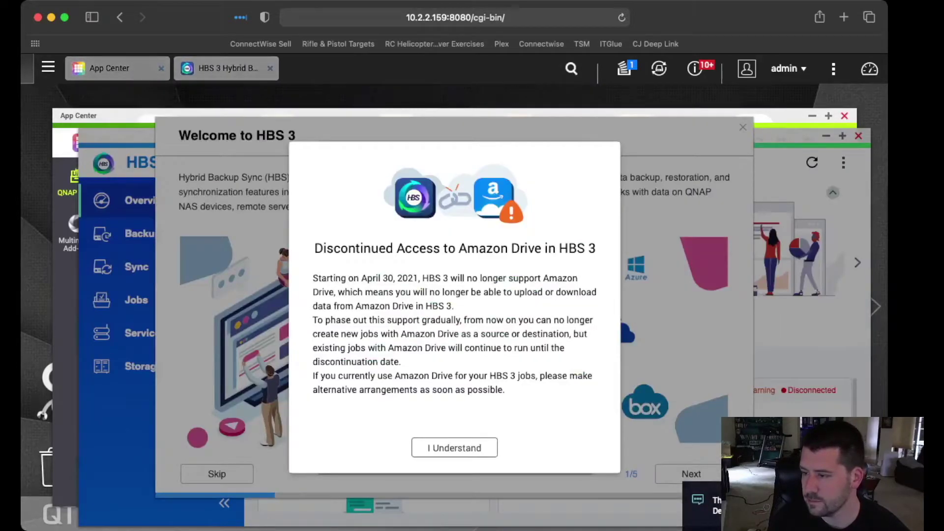
Accept the Amazon Drive notice and privacy policy, complete the HBS 3 tour, and open Backup & Restore
{"action": "left_click", "coordinate": [460, 448]}
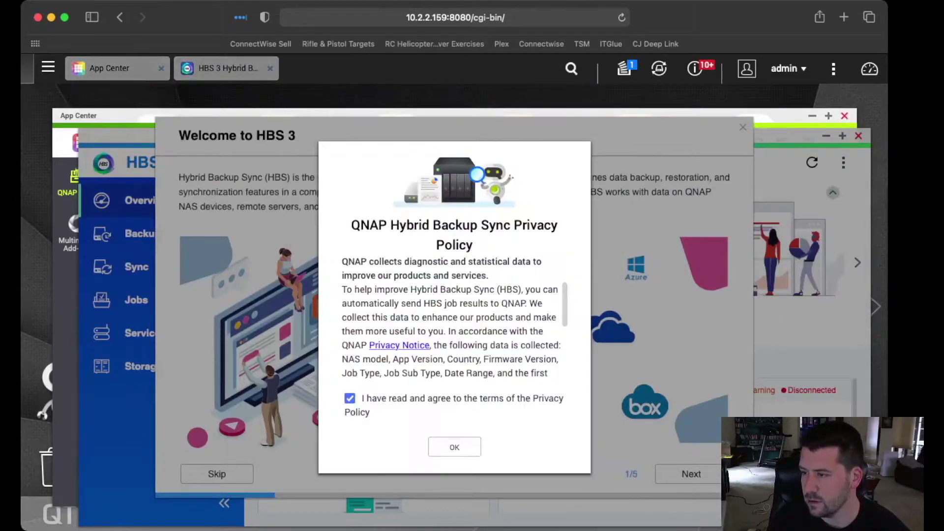
{"action": "left_click", "coordinate": [456, 448]}
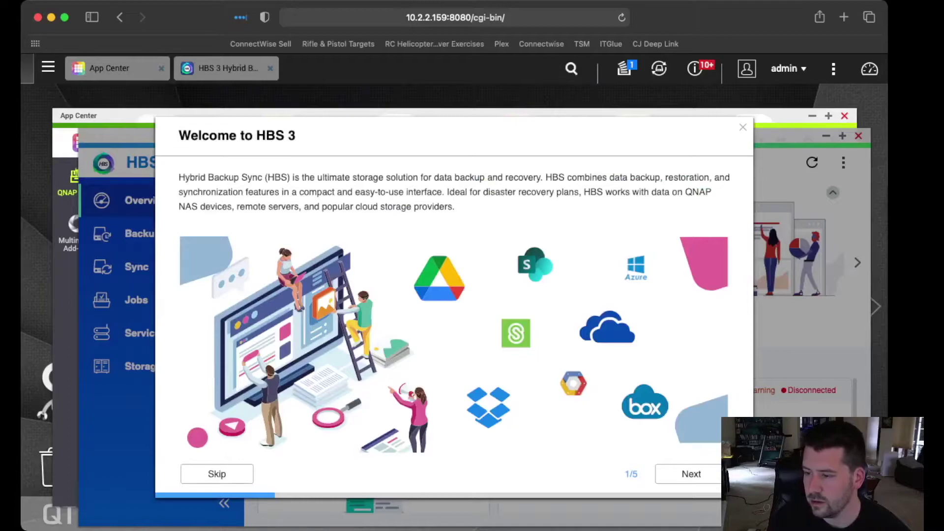
{"action": "left_click", "coordinate": [691, 474]}
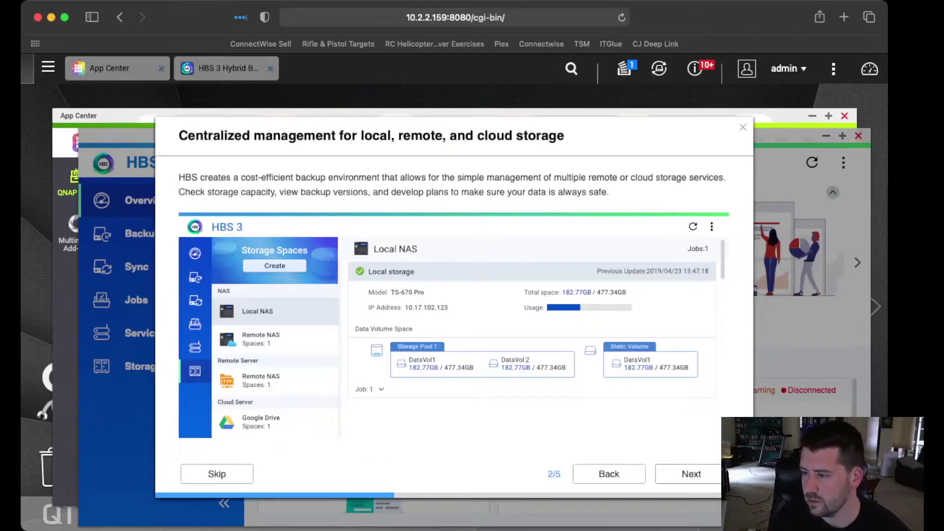
{"action": "left_click", "coordinate": [692, 473]}
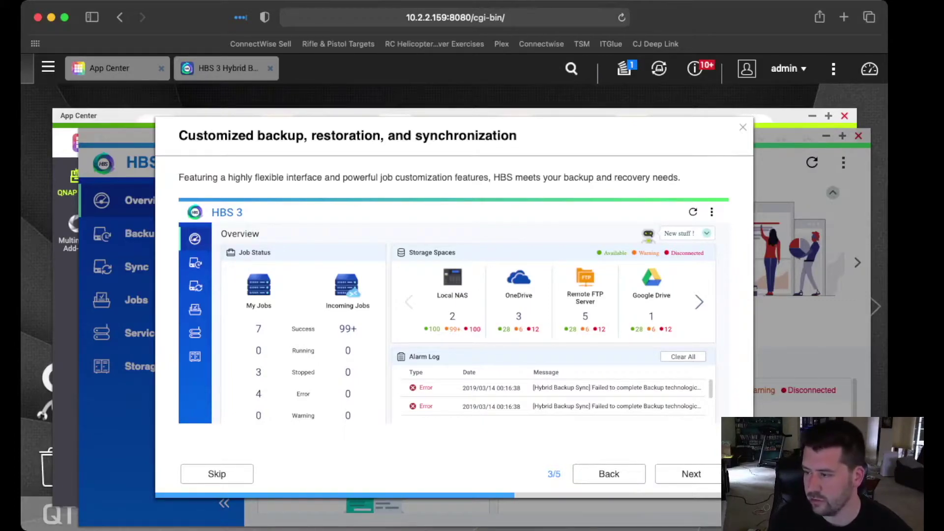
{"action": "left_click", "coordinate": [691, 478]}
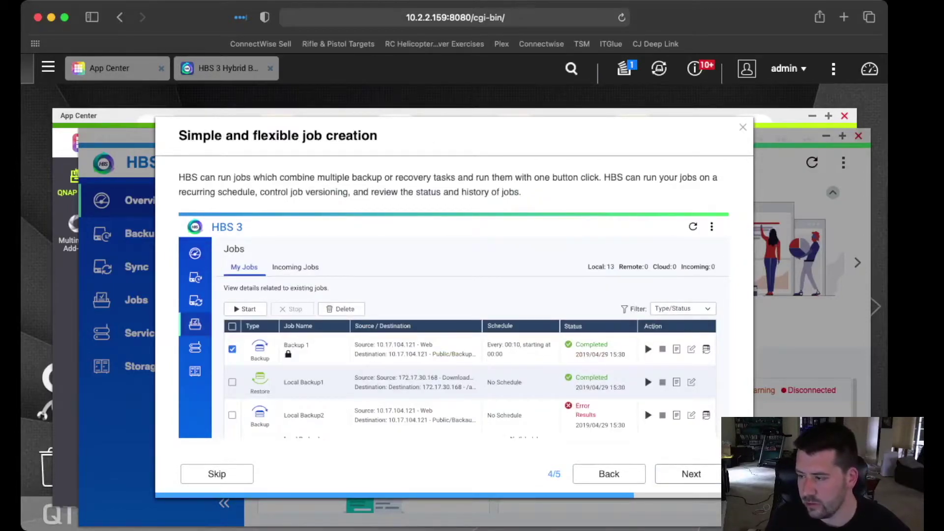
{"action": "left_click", "coordinate": [692, 474]}
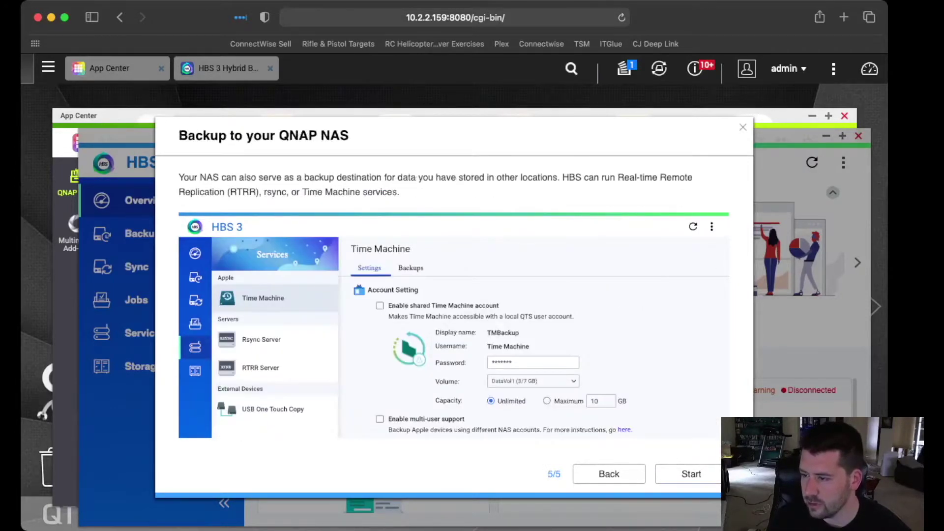
{"action": "left_click", "coordinate": [692, 473]}
{"action": "left_click", "coordinate": [524, 336]}
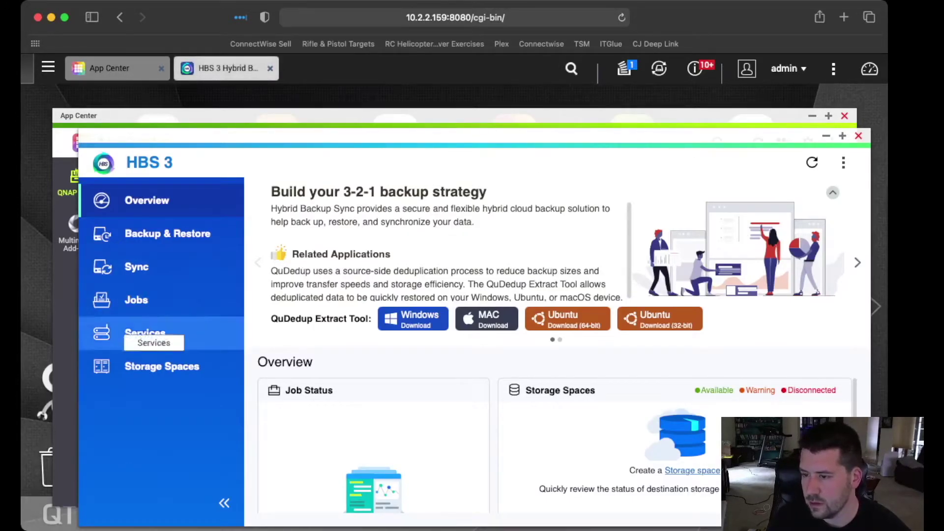
{"action": "left_click", "coordinate": [162, 234]}
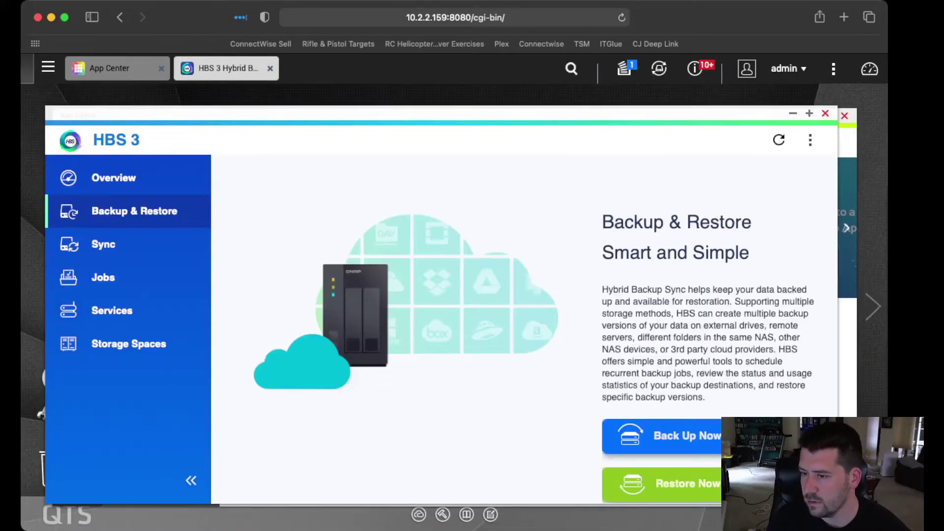
Open the Time Machine service settings and enable the Shared Time Machine account
{"action": "left_click", "coordinate": [98, 315]}
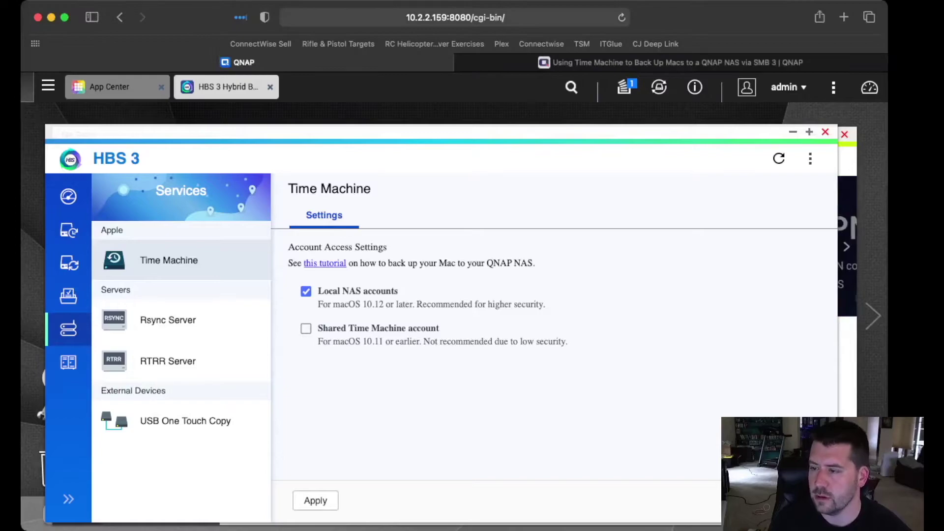
{"action": "left_click", "coordinate": [306, 329]}
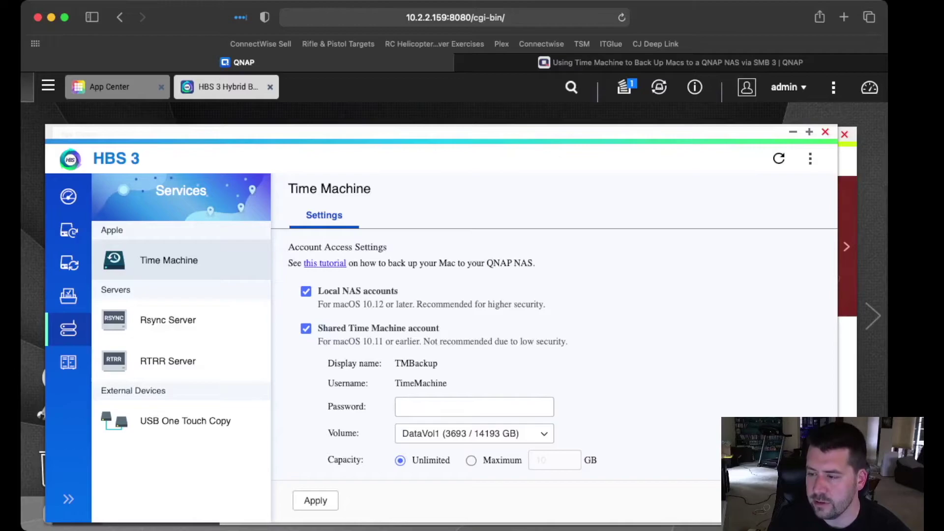
Set the shared account password and a 1000 GB maximum capacity, then apply
{"action": "left_click", "coordinate": [474, 407]}
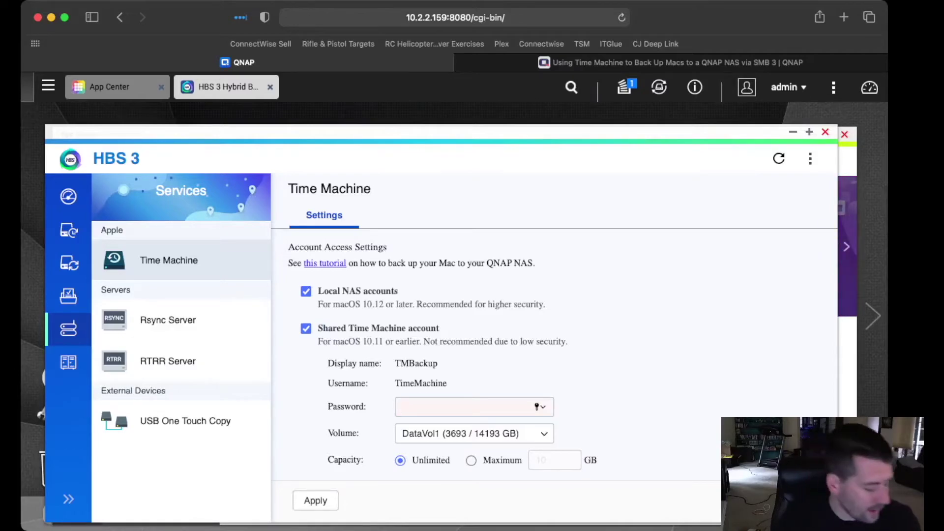
{"action": "type", "text": "•••••"}
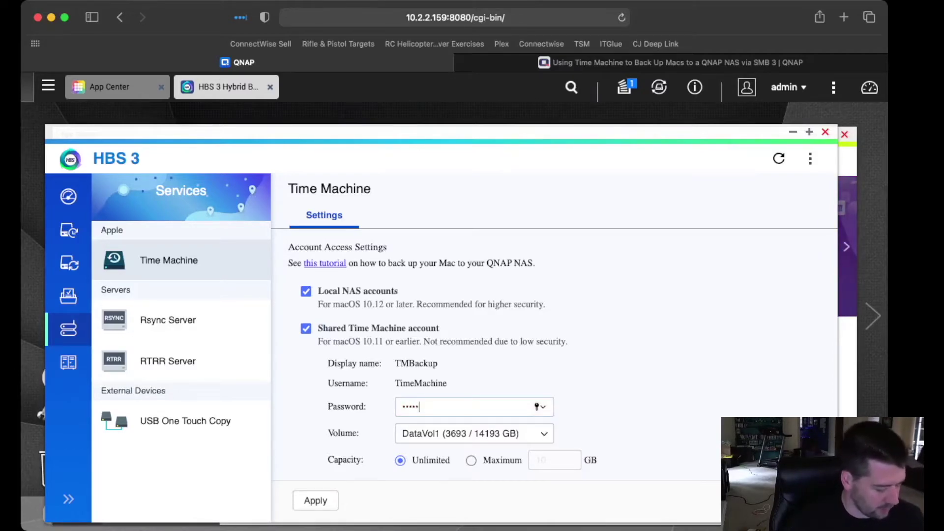
{"action": "type", "text": "••••"}
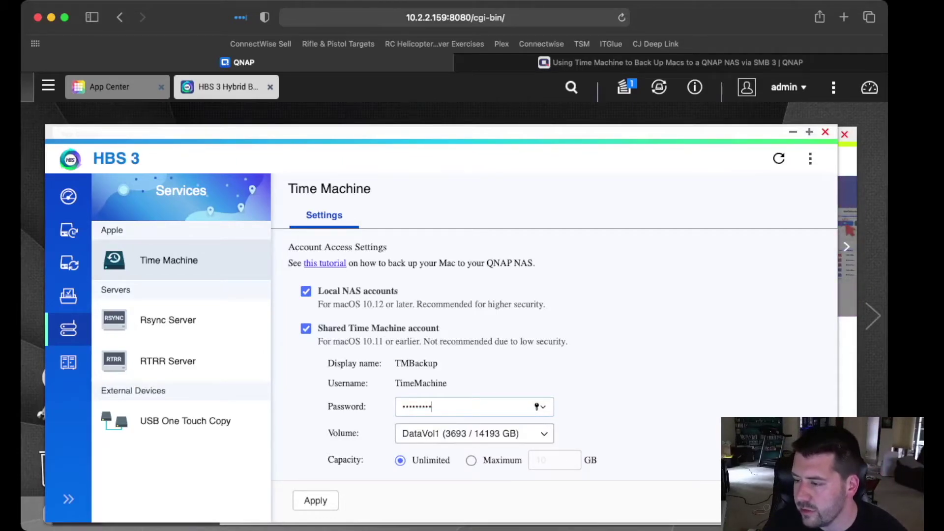
{"action": "left_click", "coordinate": [471, 460]}
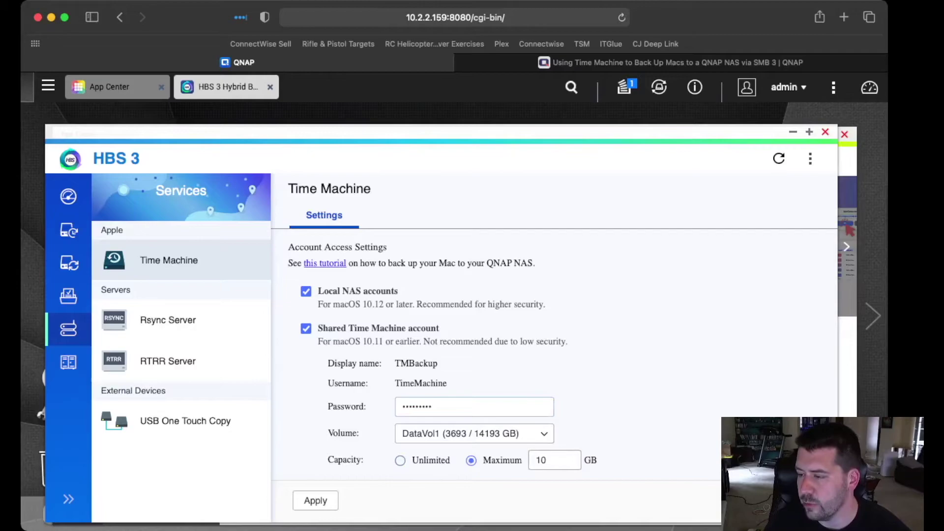
{"action": "key", "text": "super+a"}
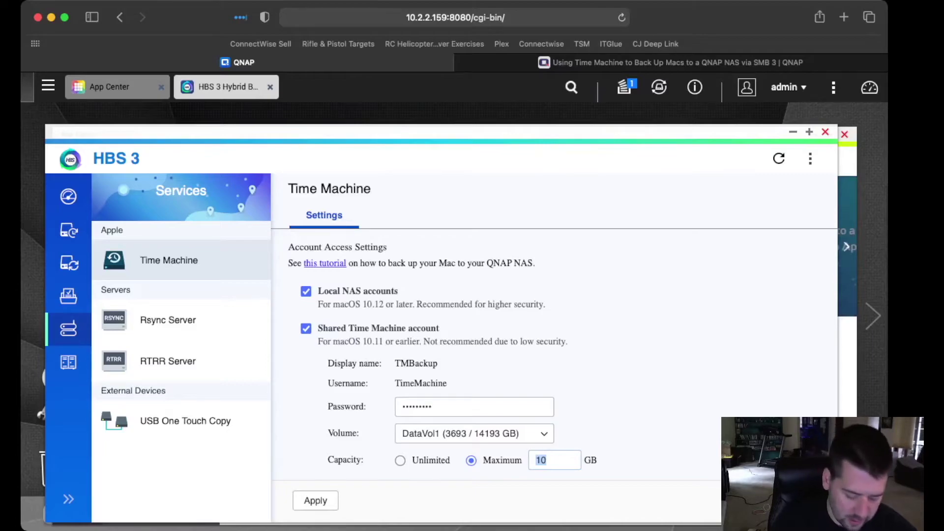
{"action": "type", "text": "1000"}
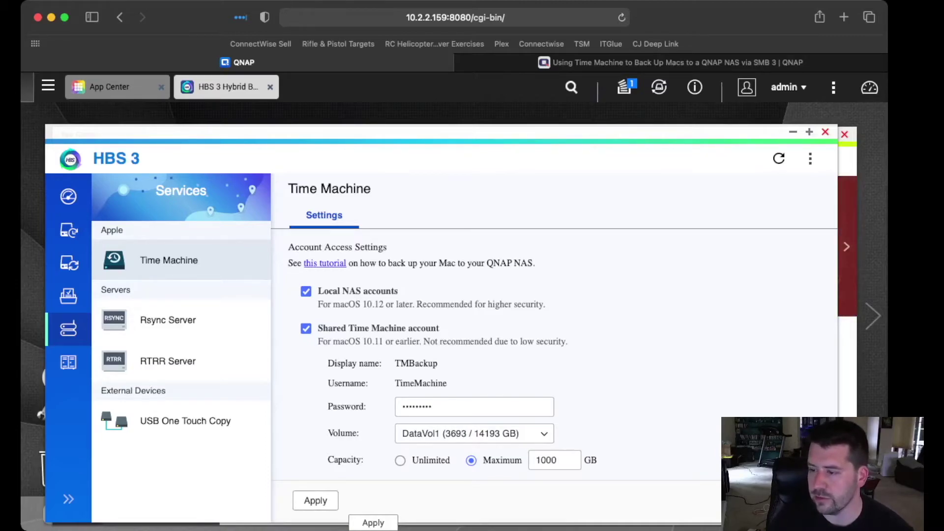
{"action": "left_click", "coordinate": [315, 501]}
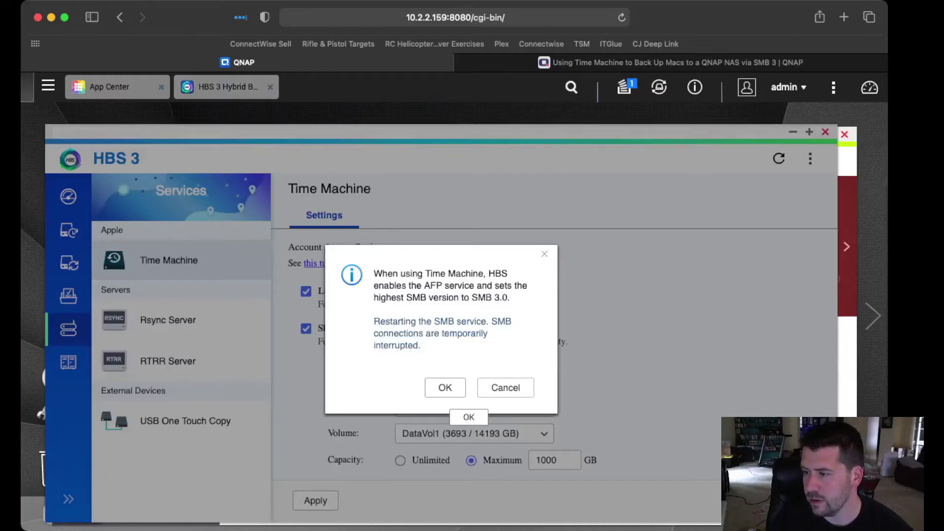
Confirm the AFP and SMB service restart notice
{"action": "left_click", "coordinate": [445, 387]}
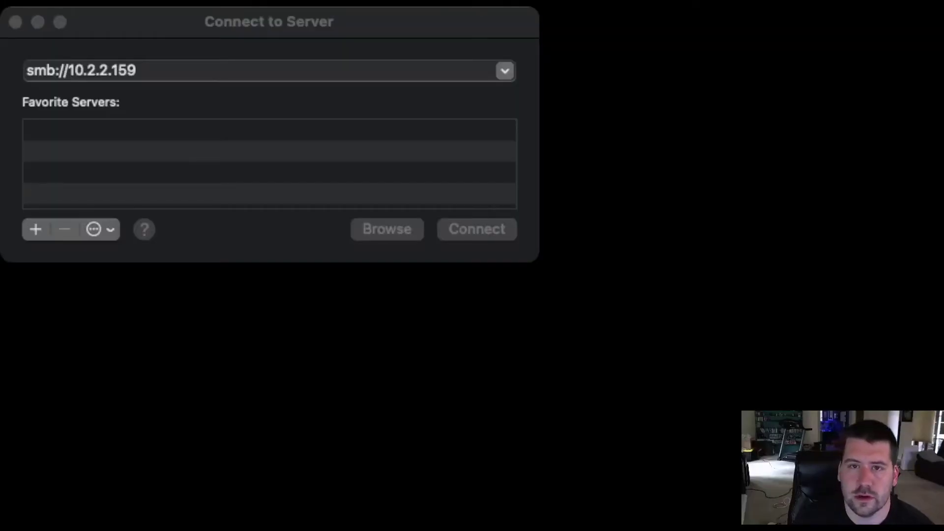
Connect to the share at smb://10.2.2.159/TMBackup
{"action": "left_click", "coordinate": [55, 71]}
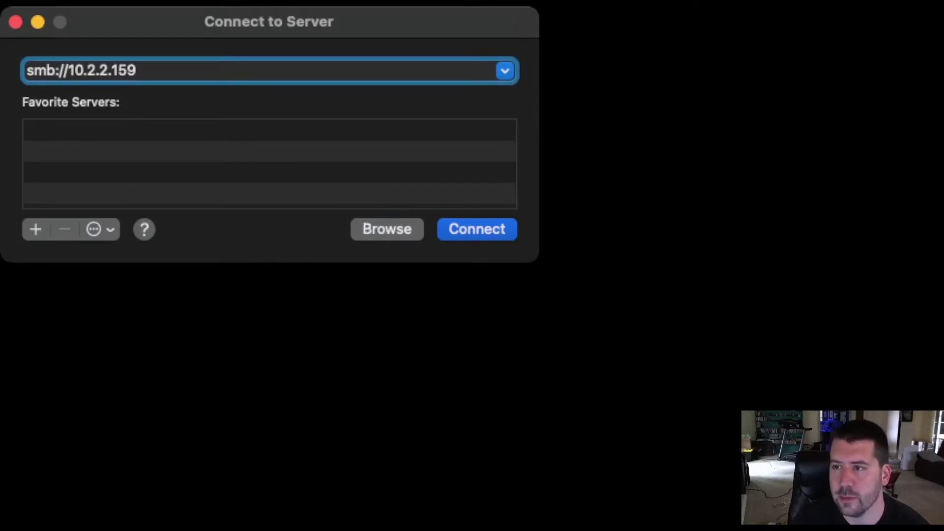
{"action": "left_click", "coordinate": [136, 70]}
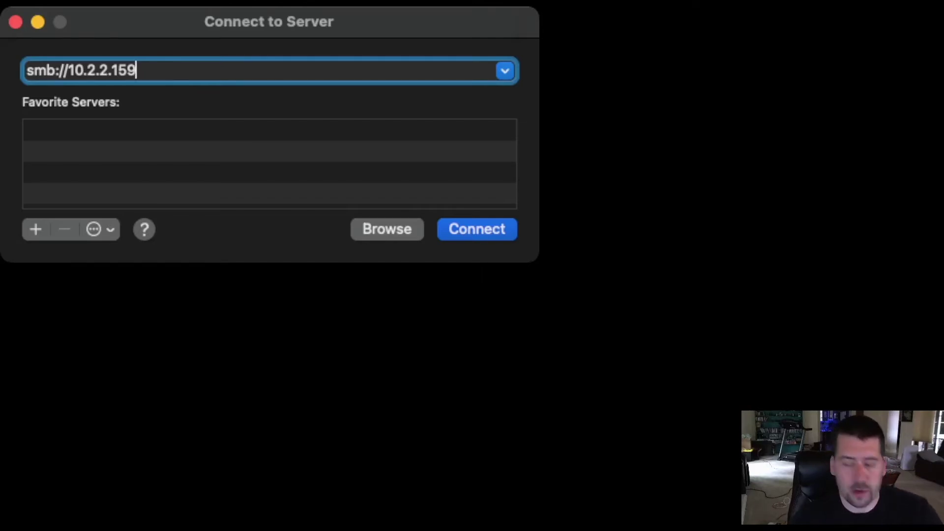
{"action": "type", "text": "/"}
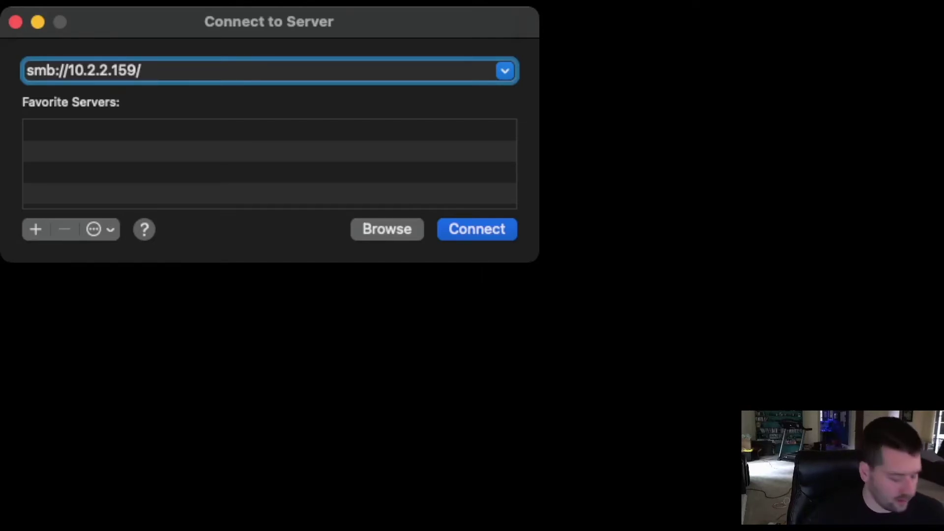
{"action": "type", "text": "T"}
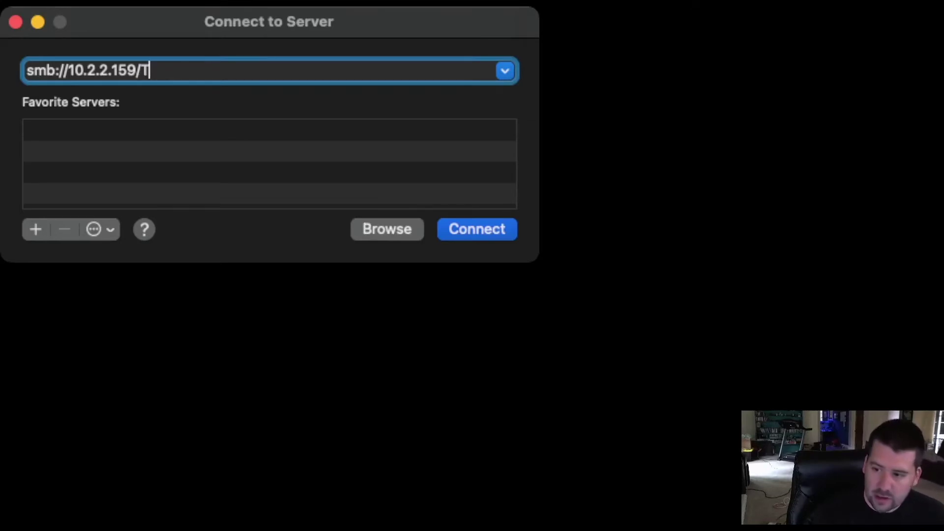
{"action": "type", "text": "MBac"}
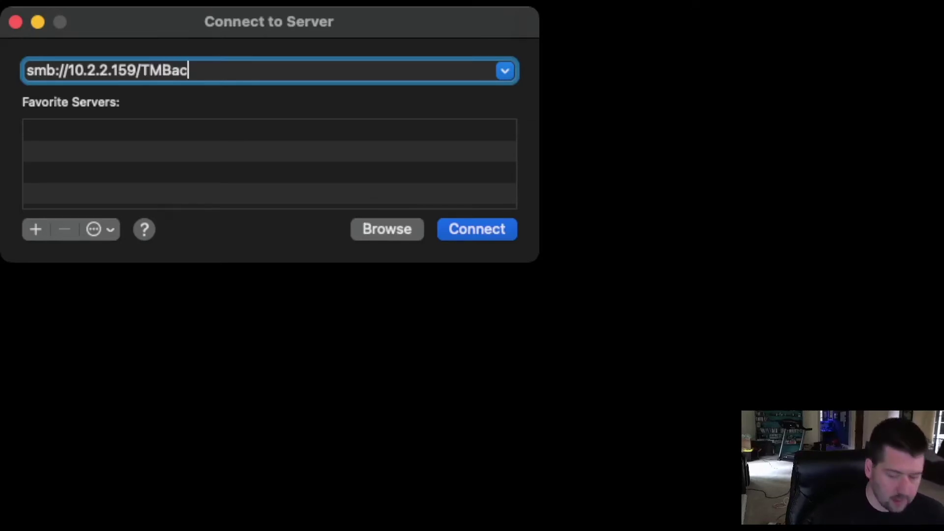
{"action": "type", "text": "kup"}
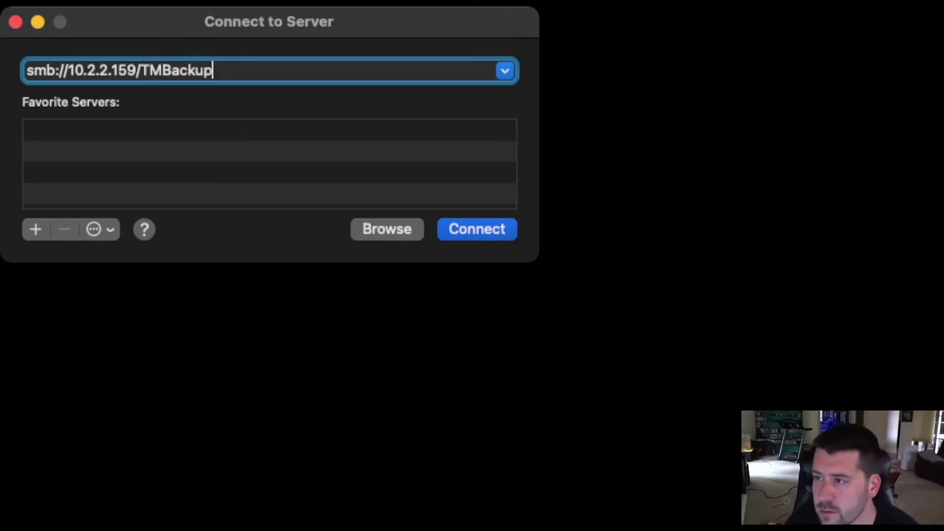
{"action": "key", "text": "Return"}
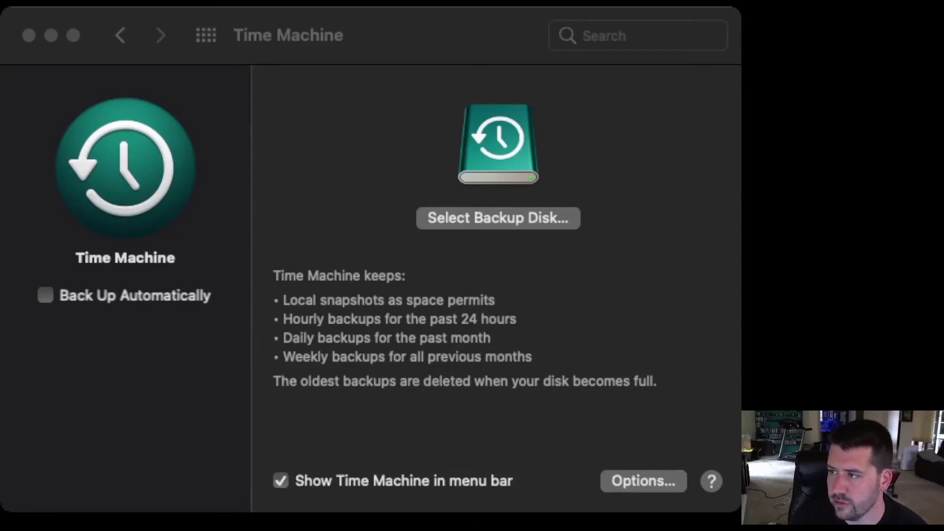
Pick TMBackup on 10.2.2.159 as the Time Machine backup disk
{"action": "left_click", "coordinate": [498, 218]}
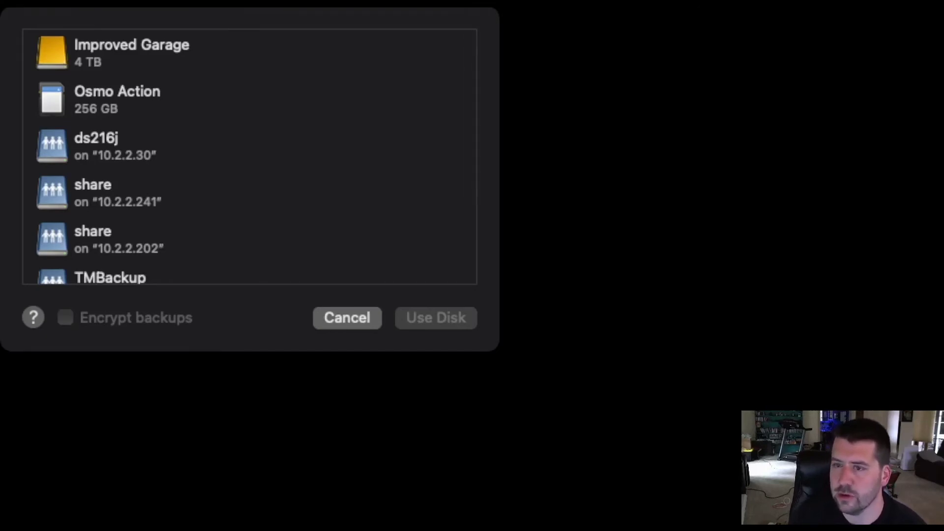
{"action": "scroll", "coordinate": [249, 156], "scroll_direction": "down", "scroll_amount": 3}
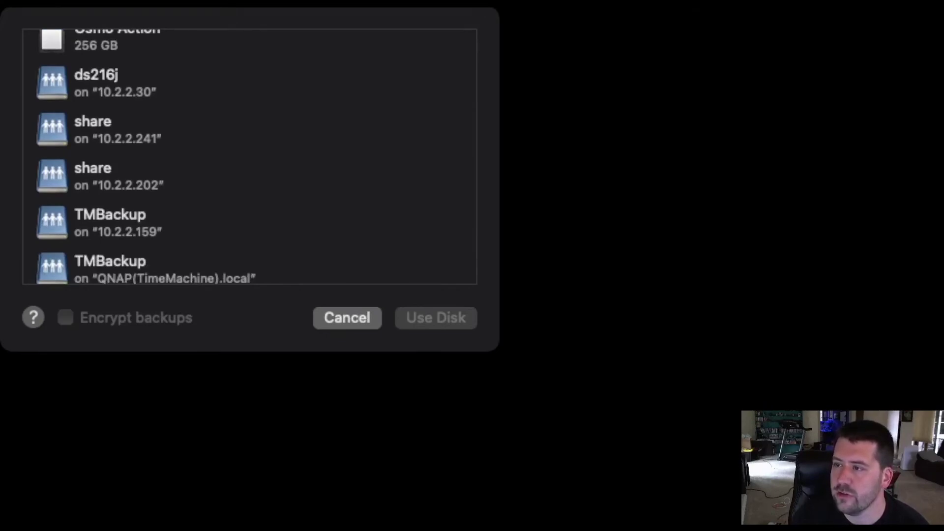
{"action": "left_click", "coordinate": [249, 223]}
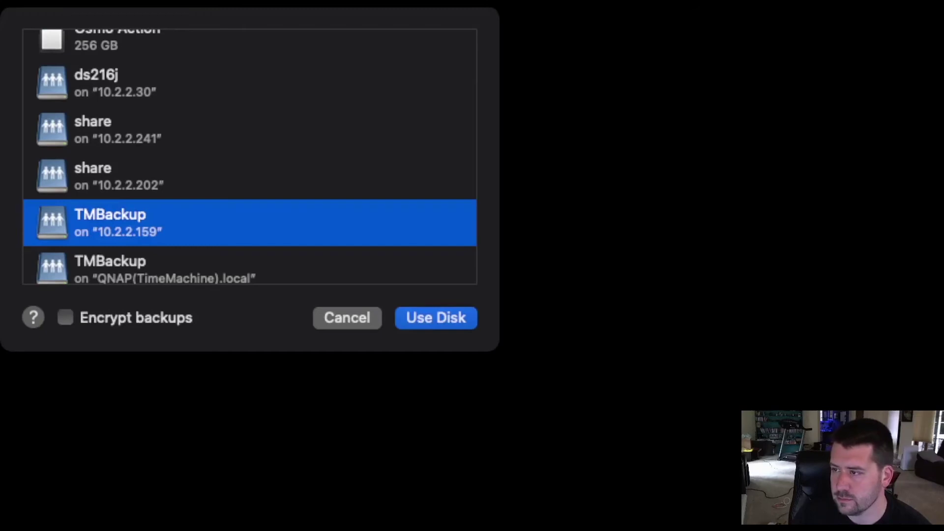